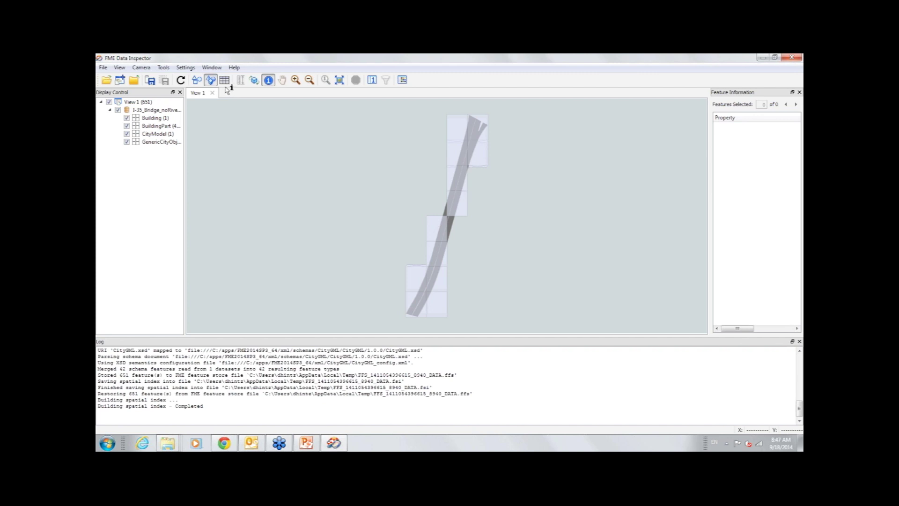
Step: Switch to the bridge workspace in FME Workbench, widen the Navigator pane and close the log pane
{"action": "left_click", "coordinate": [255, 82]}
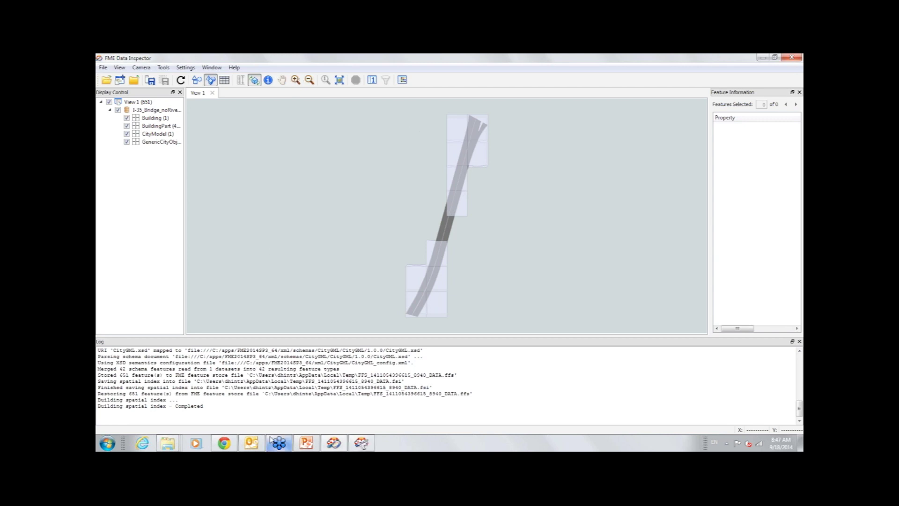
{"action": "left_click", "coordinate": [361, 442]}
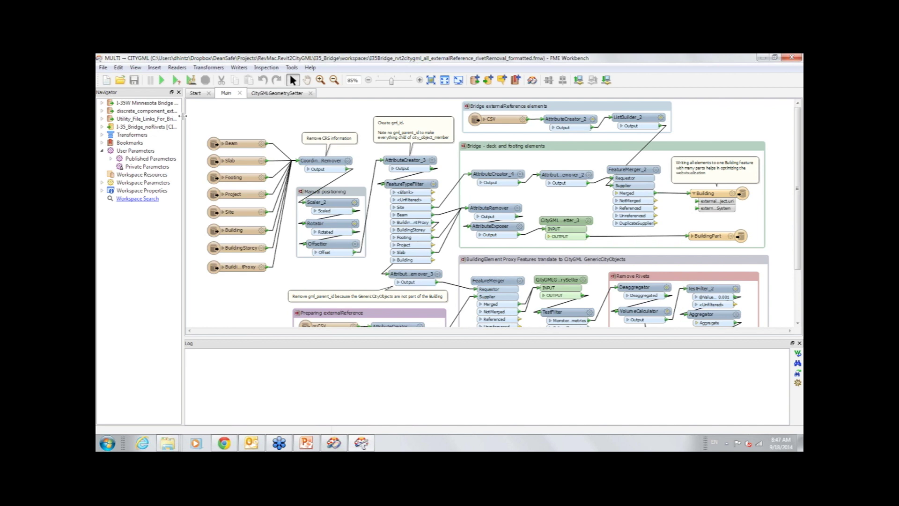
{"action": "left_click_drag", "start_coordinate": [183, 120], "coordinate": [294, 118]}
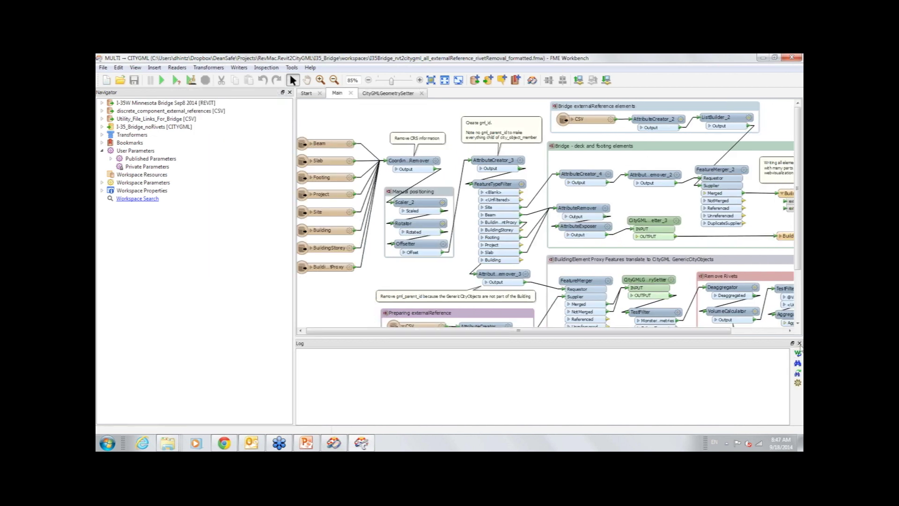
{"action": "left_click", "coordinate": [799, 343]}
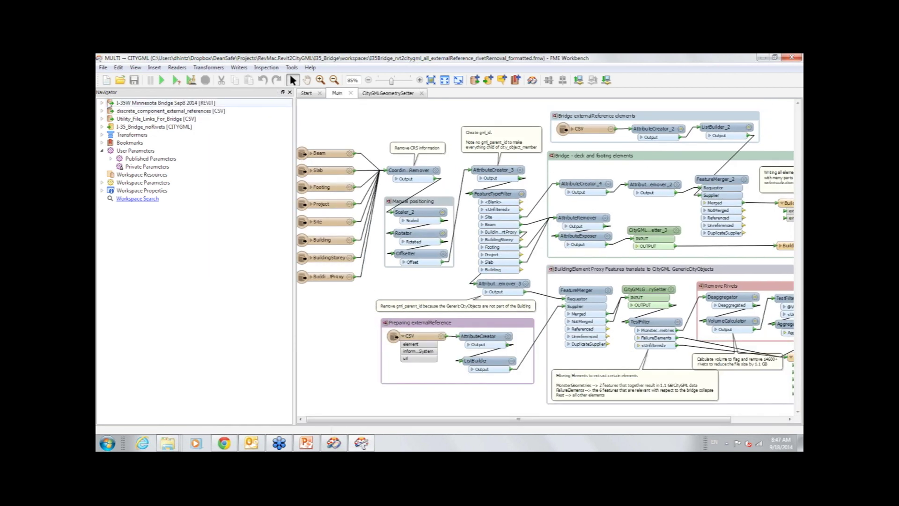
Step: Examine the Revit Data View parameter of the I-35W Minnesota Bridge Revit reader without changing it
{"action": "left_click", "coordinate": [102, 102]}
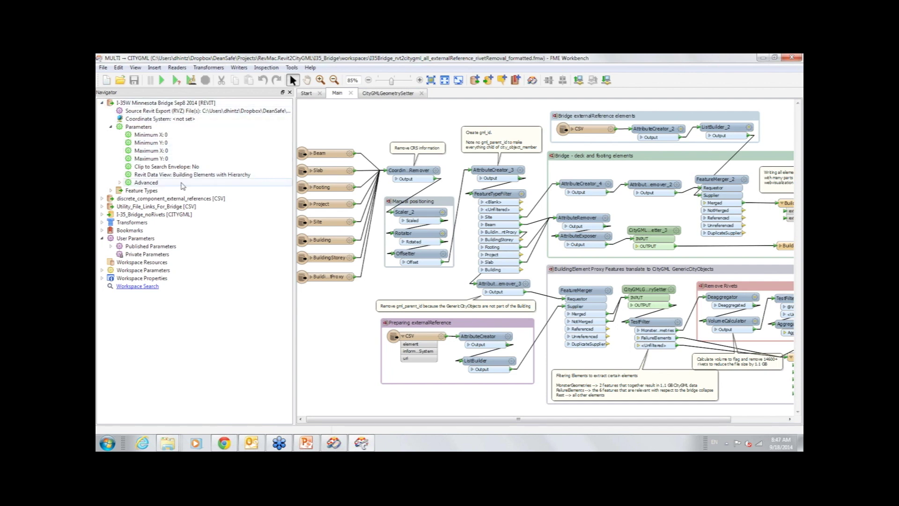
{"action": "double_click", "coordinate": [195, 175]}
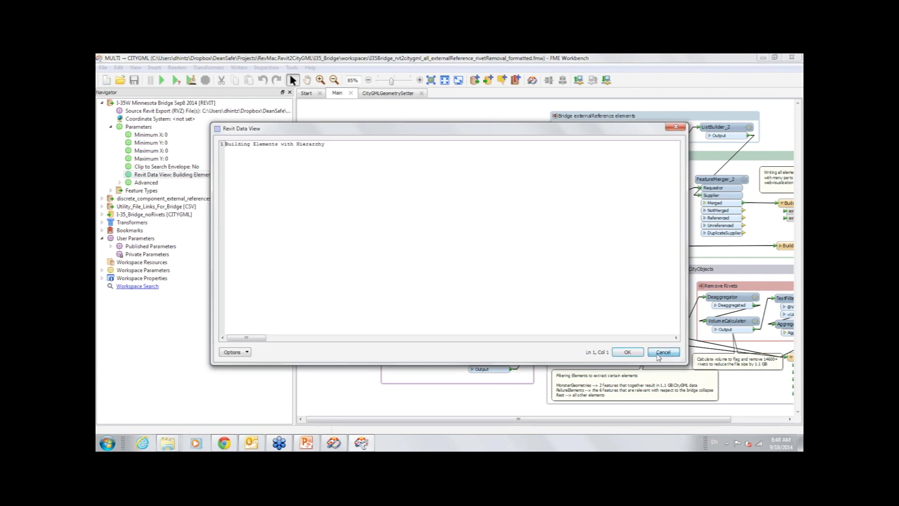
{"action": "left_click", "coordinate": [663, 352]}
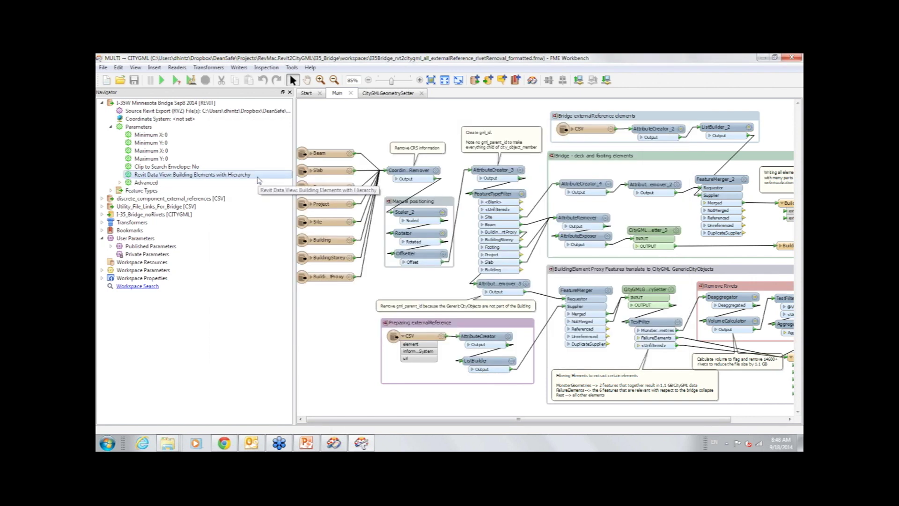
Step: Review the Revit Data View choices offered for a new Autodesk Revit reader, then cancel without adding the reader
{"action": "left_click", "coordinate": [184, 68]}
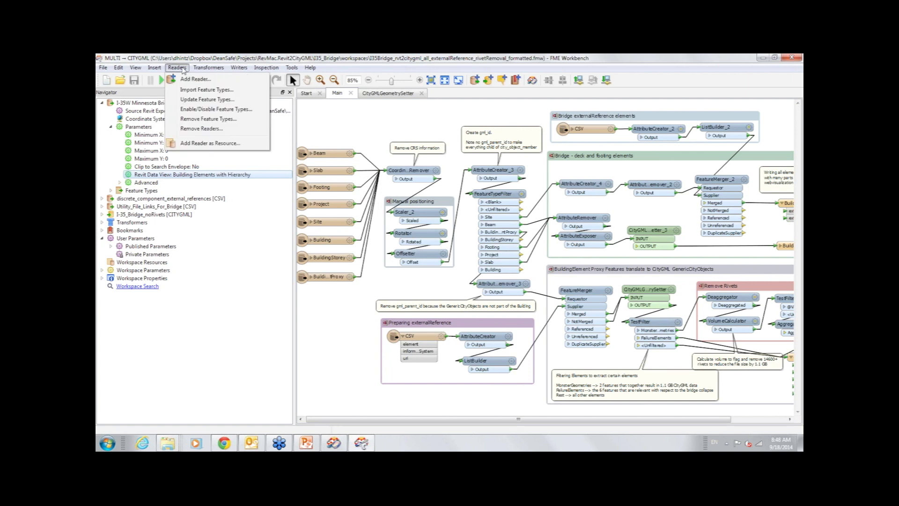
{"action": "left_click", "coordinate": [220, 76]}
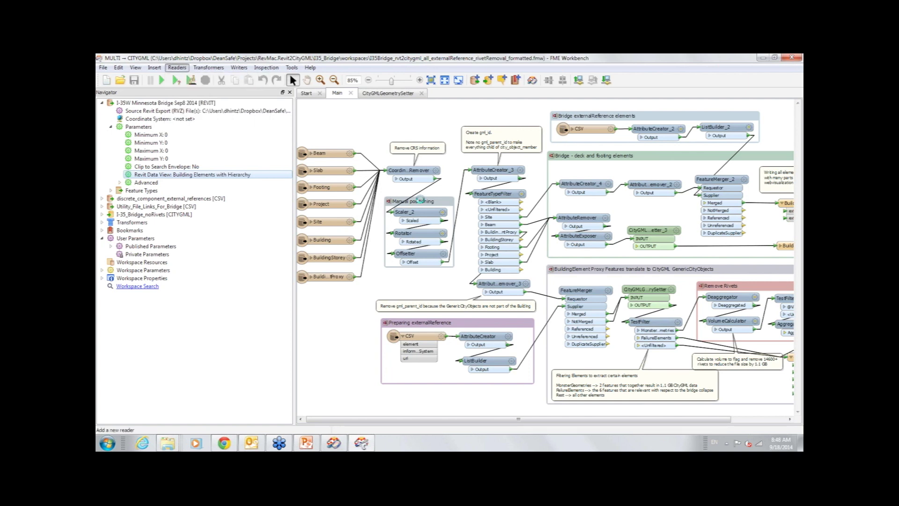
{"action": "type", "text": "revit"}
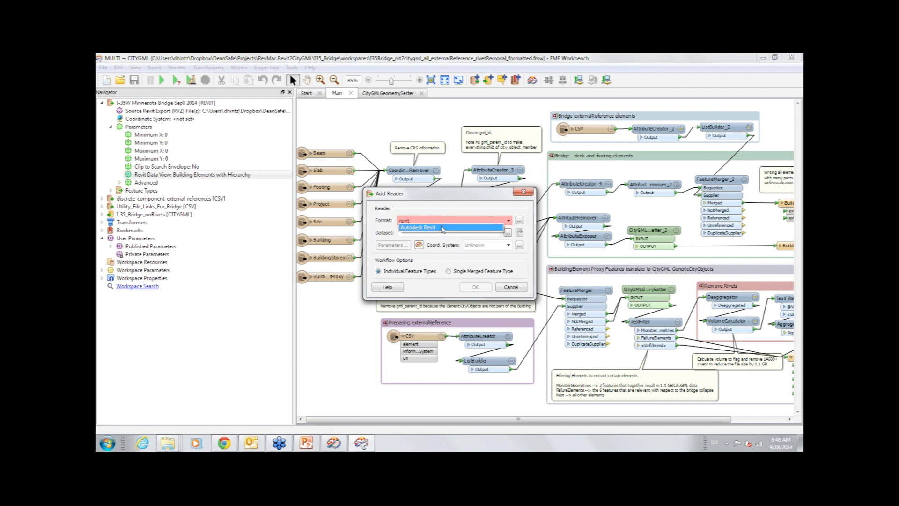
{"action": "left_click", "coordinate": [440, 230]}
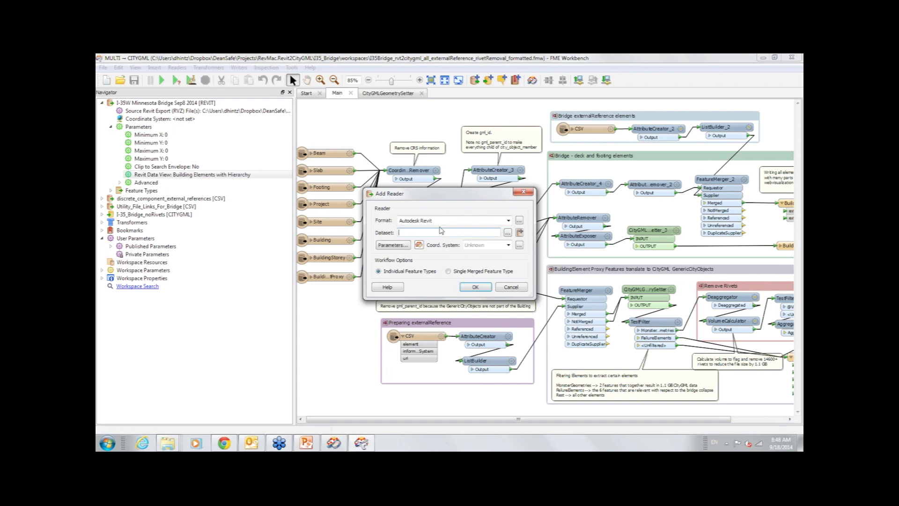
{"action": "left_click", "coordinate": [393, 245]}
{"action": "left_click", "coordinate": [513, 239]}
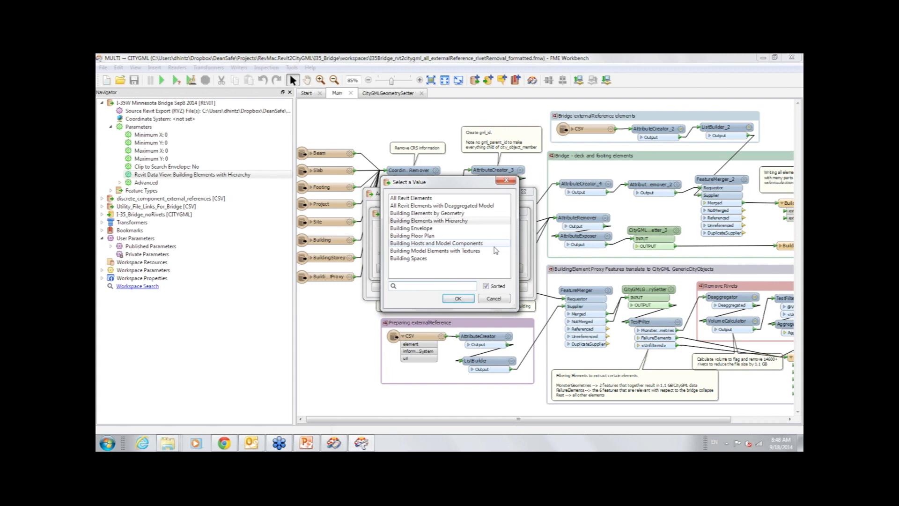
{"action": "left_click", "coordinate": [441, 221]}
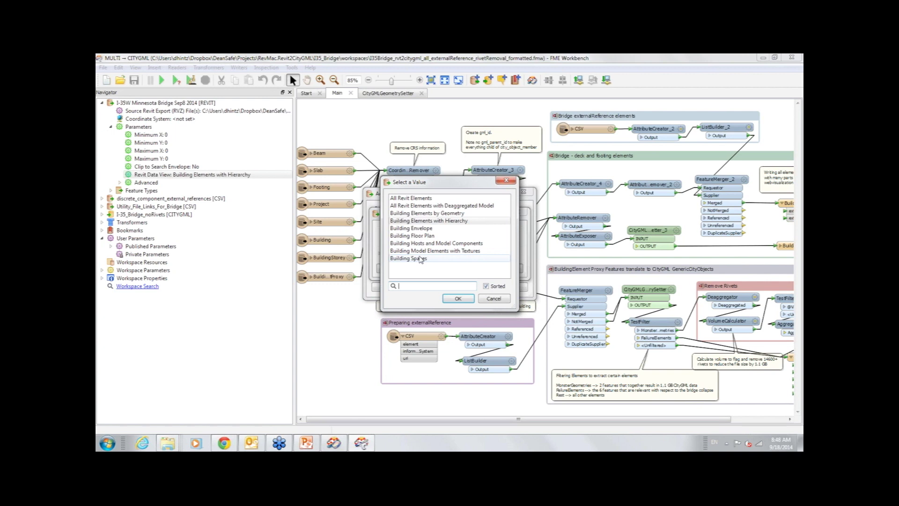
{"action": "left_click", "coordinate": [494, 298]}
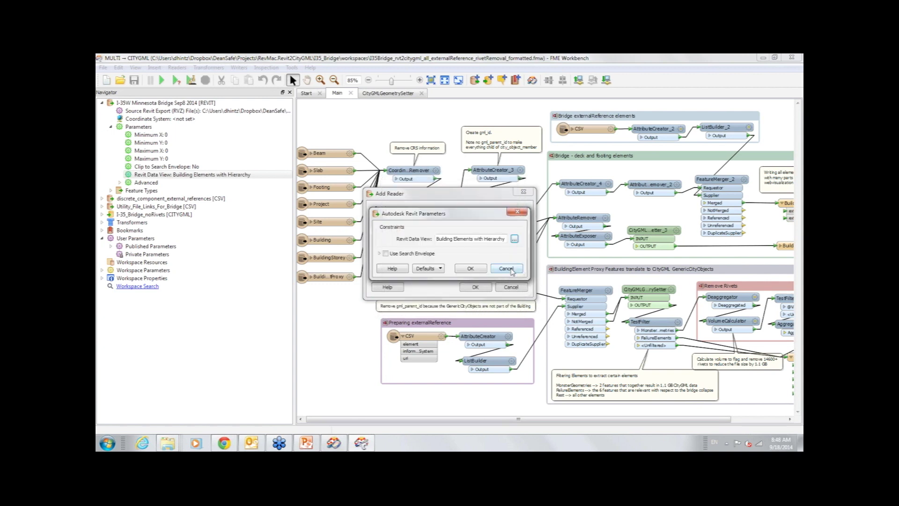
{"action": "left_click", "coordinate": [507, 269]}
{"action": "left_click", "coordinate": [512, 290]}
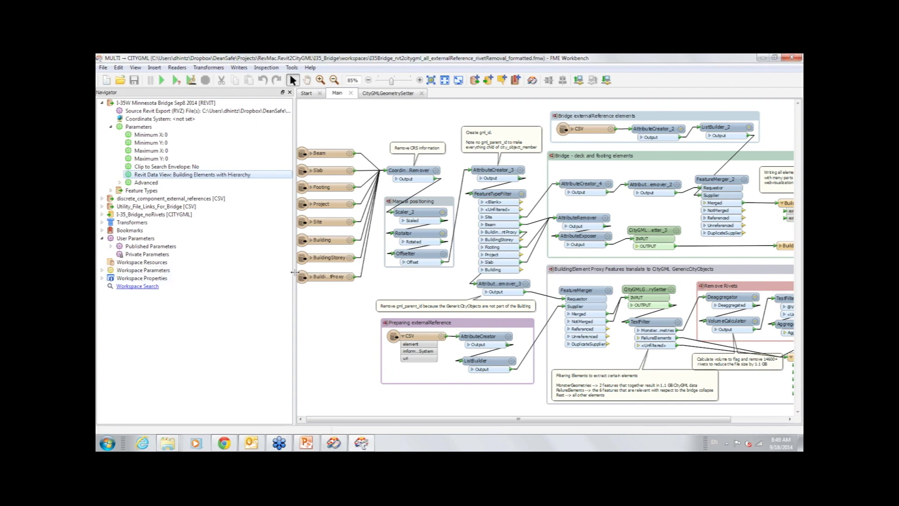
Step: Narrow the Navigator pane to give the workspace canvas more room
{"action": "left_click_drag", "start_coordinate": [295, 272], "coordinate": [223, 272]}
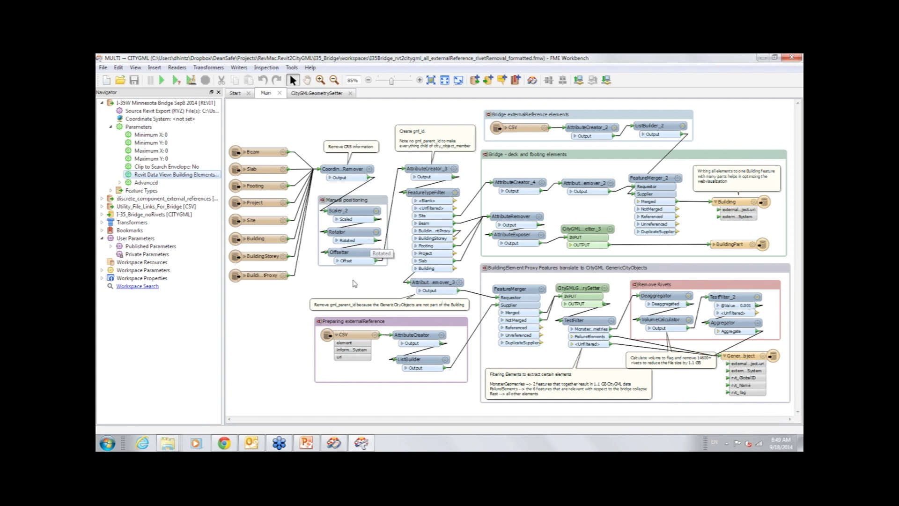
{"action": "mouse_move", "coordinate": [363, 237]}
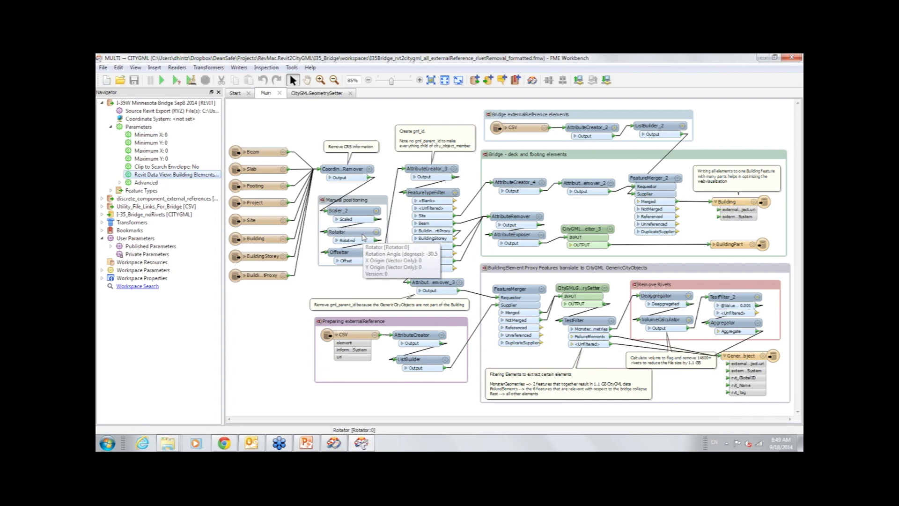
{"action": "mouse_move", "coordinate": [441, 337]}
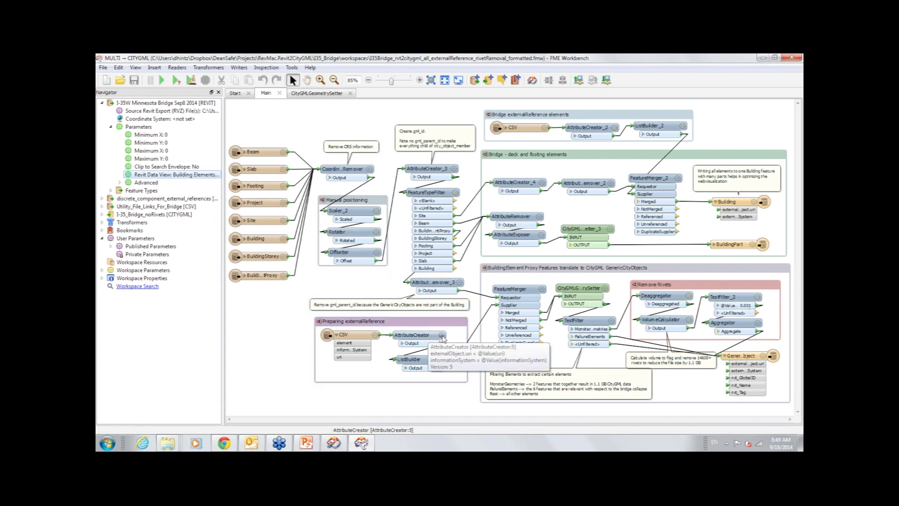
Step: Open the containing folder of the CSV reader under Preparing externalReference and examine discrete_component_external_references.csv in Excel, then minimize both windows
{"action": "left_click", "coordinate": [350, 338]}
{"action": "right_click", "coordinate": [349, 337]}
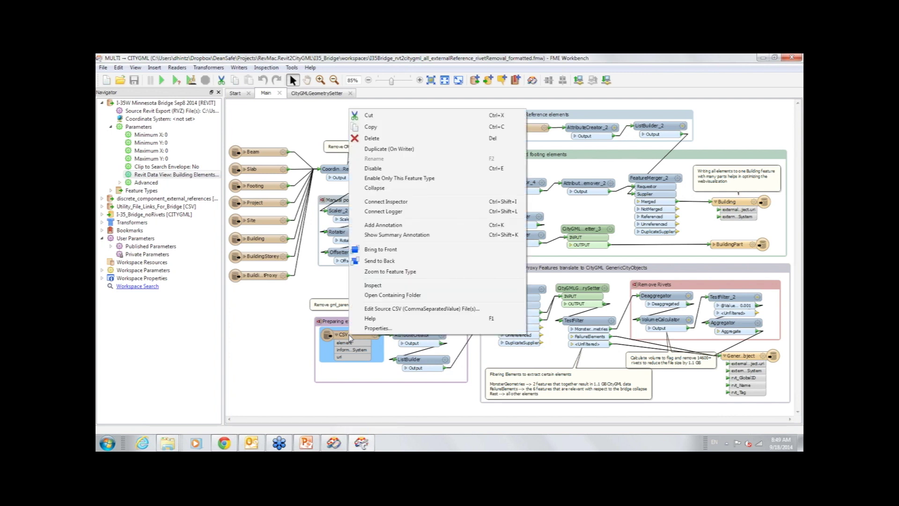
{"action": "left_click", "coordinate": [394, 295]}
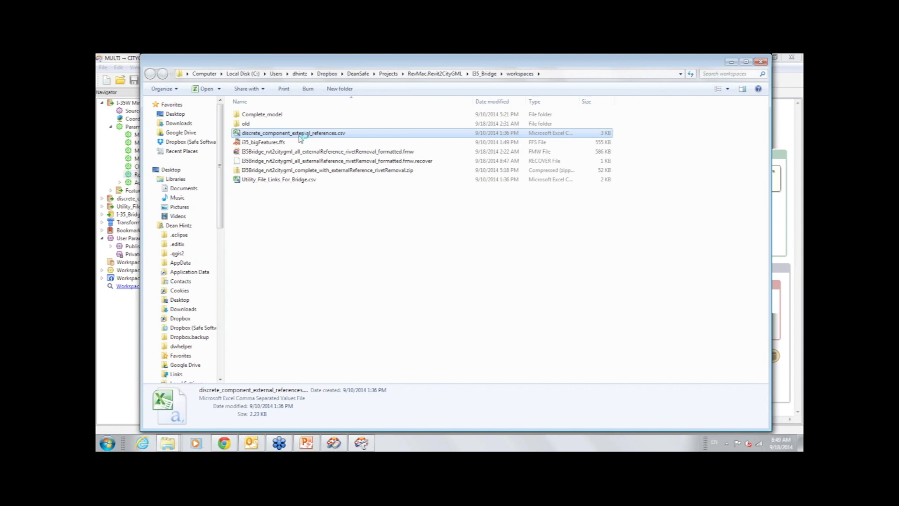
{"action": "double_click", "coordinate": [301, 135]}
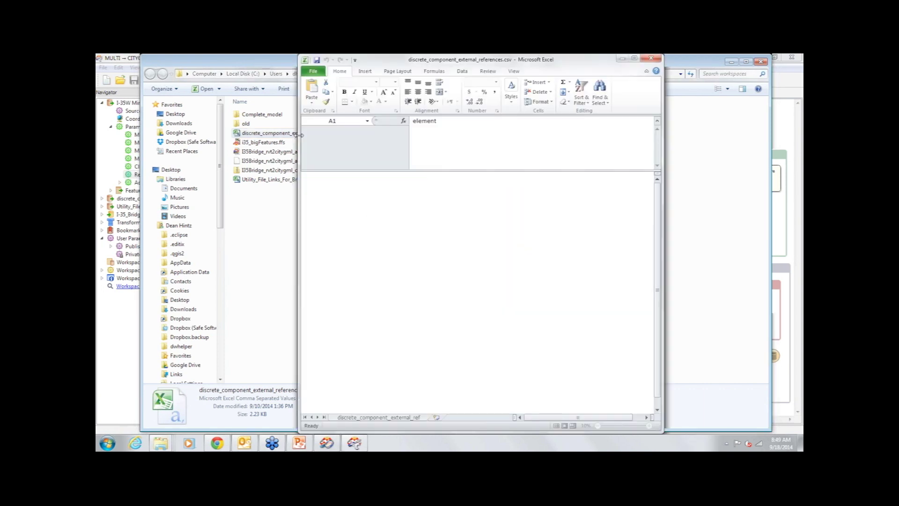
{"action": "left_click", "coordinate": [467, 225]}
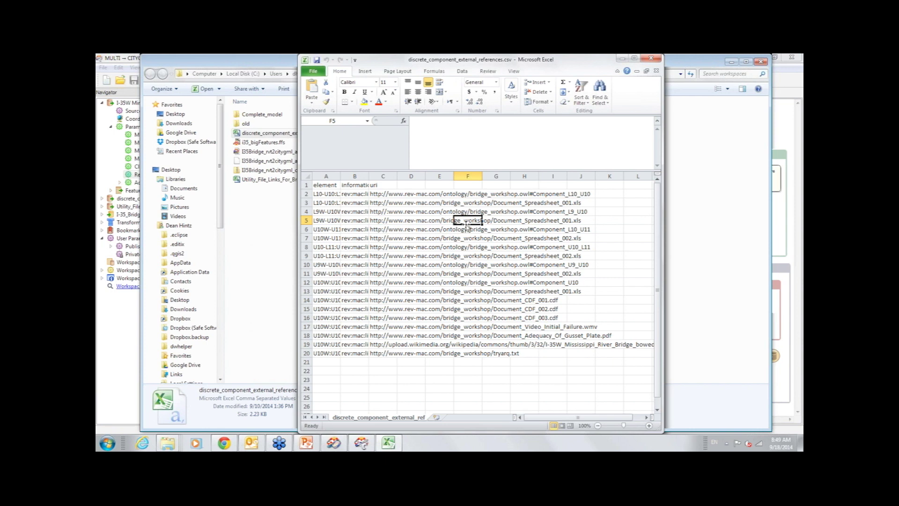
{"action": "left_click", "coordinate": [624, 59]}
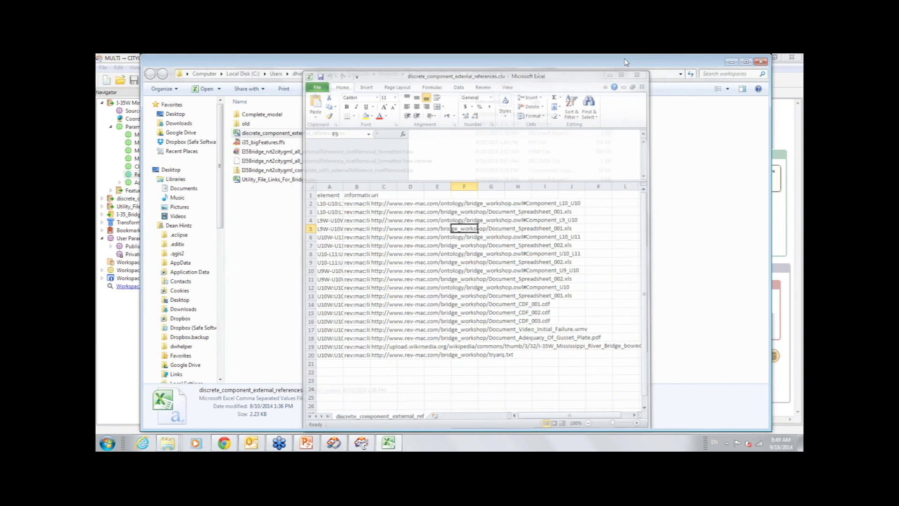
{"action": "left_click", "coordinate": [730, 61]}
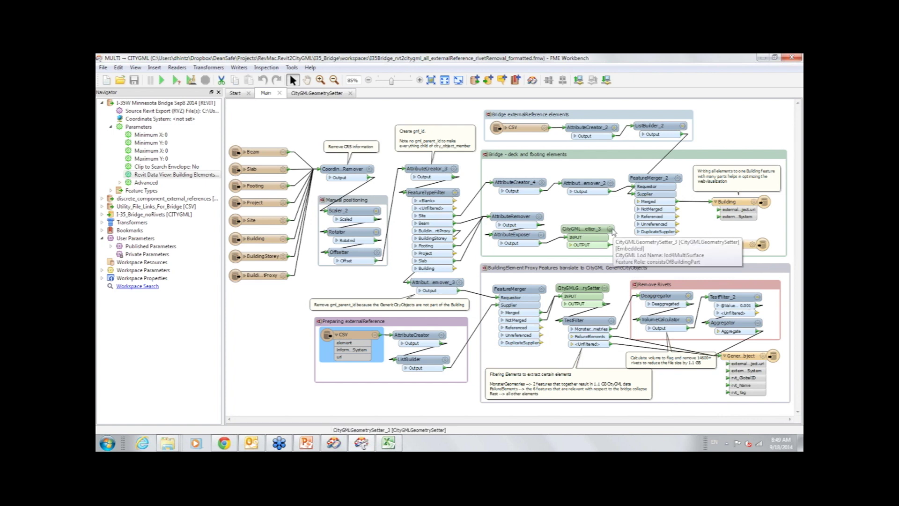
Step: Examine the CityGML Lod Name setting of the CityGMLGeometrySetter_3 transformer and leave it unchanged
{"action": "double_click", "coordinate": [604, 236]}
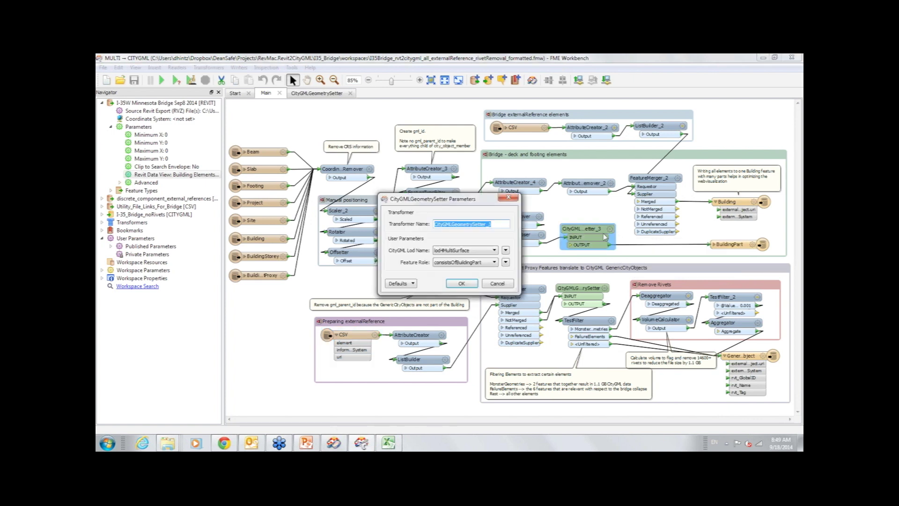
{"action": "left_click", "coordinate": [488, 252]}
{"action": "left_click", "coordinate": [488, 252]}
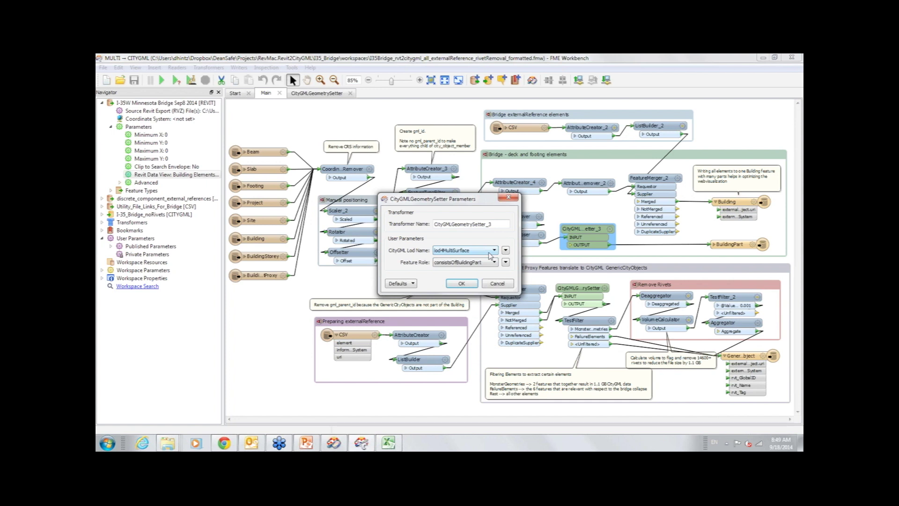
{"action": "left_click", "coordinate": [497, 283]}
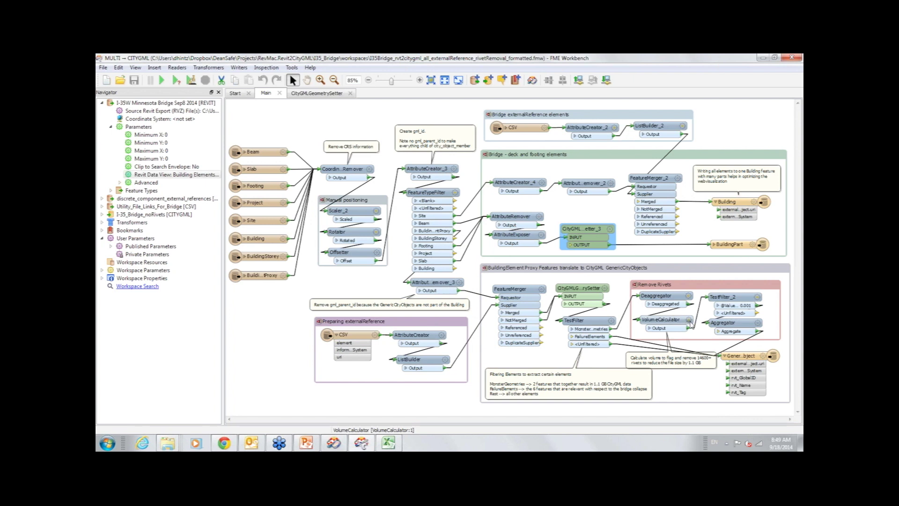
Step: Examine the parameters of the VolumeCalculator and TestFilter_2 transformers in the Remove Rivets group
{"action": "mouse_move", "coordinate": [691, 324]}
{"action": "left_click", "coordinate": [689, 321]}
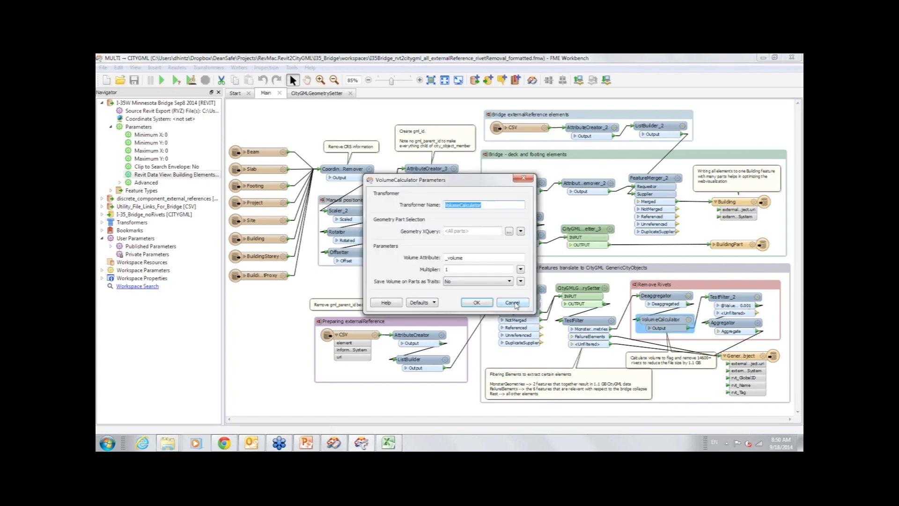
{"action": "left_click", "coordinate": [515, 305]}
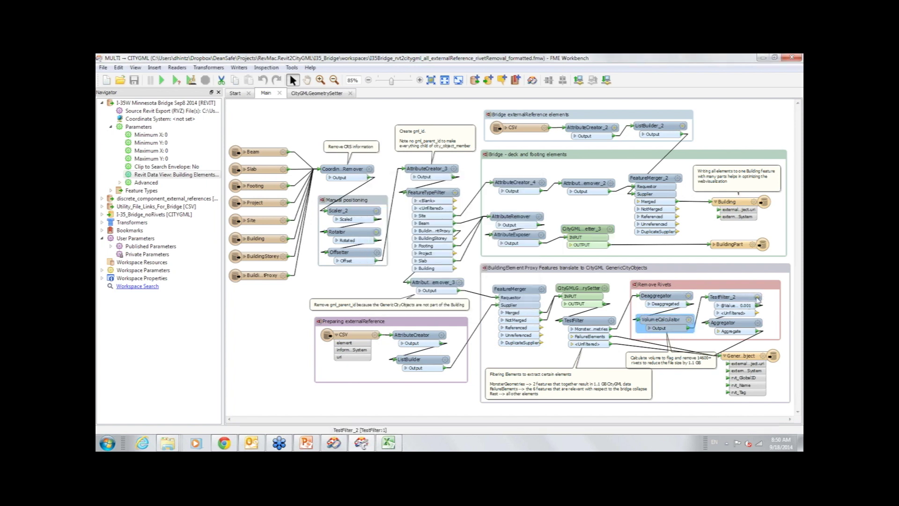
{"action": "left_click", "coordinate": [756, 296]}
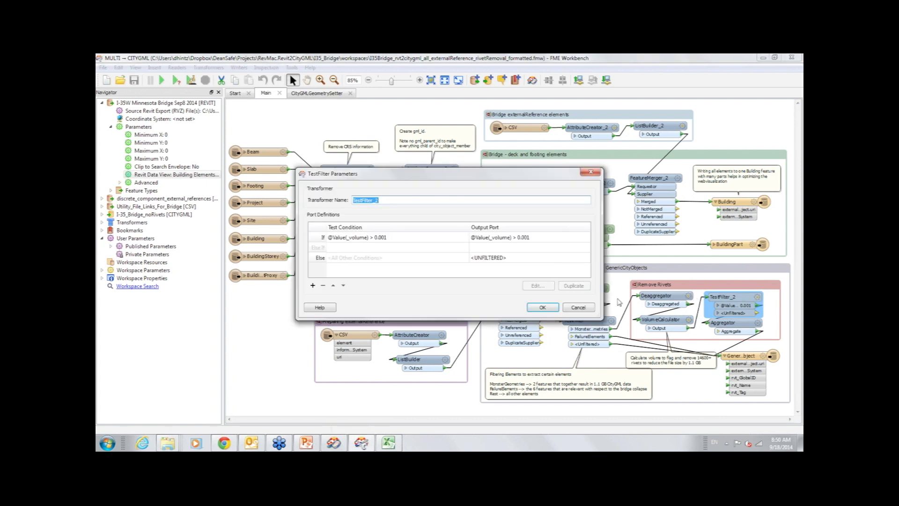
{"action": "left_click", "coordinate": [580, 308]}
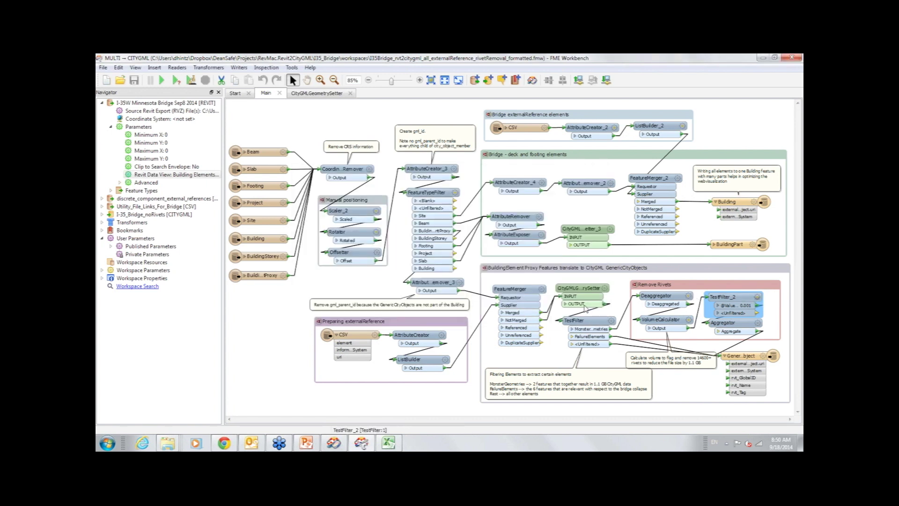
Step: Return to FME Data Inspector and examine the middle section of the bridge deck up close in 3D
{"action": "left_click", "coordinate": [762, 59]}
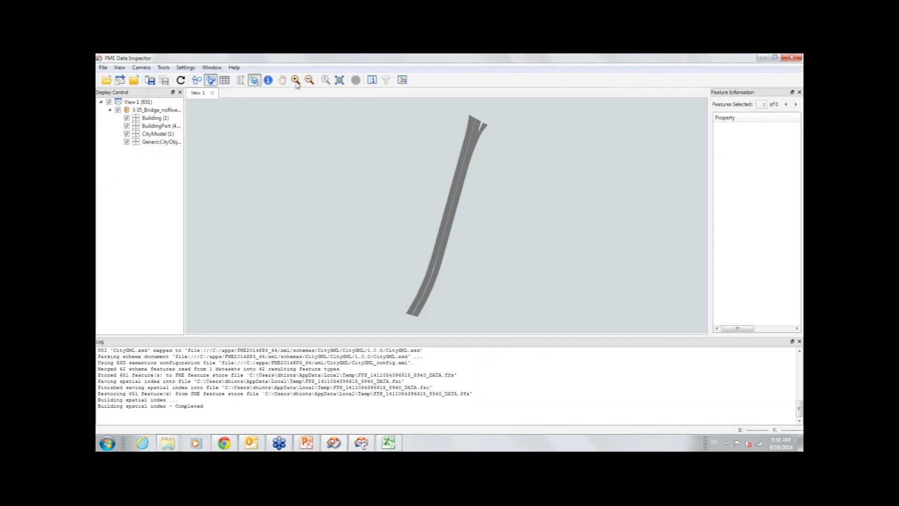
{"action": "left_click", "coordinate": [296, 81]}
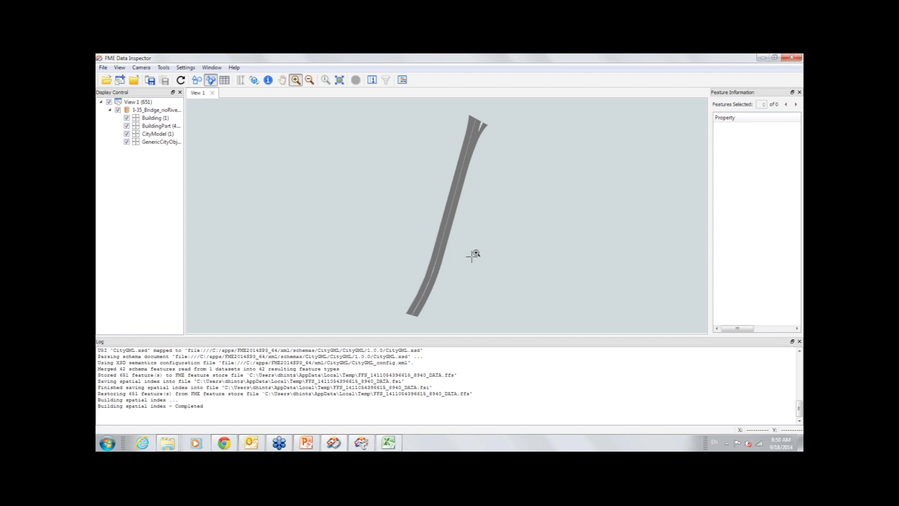
{"action": "left_click_drag", "start_coordinate": [471, 256], "coordinate": [430, 219]}
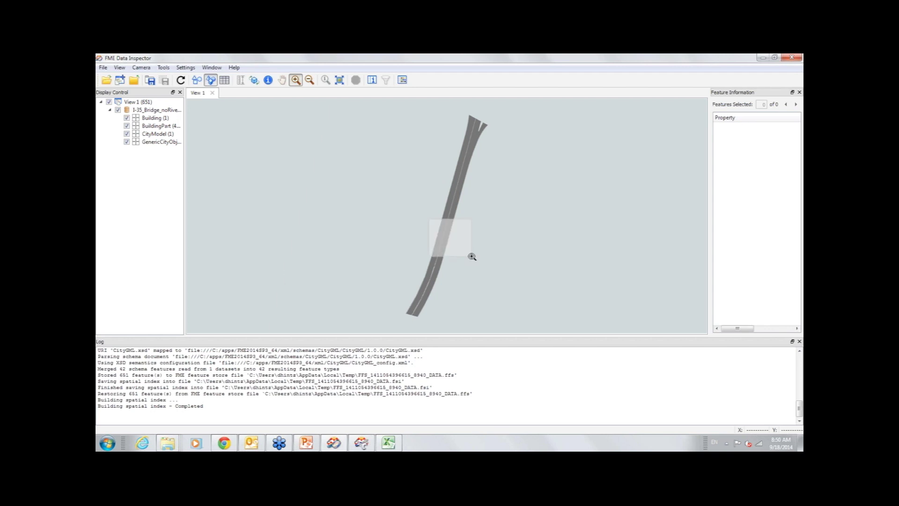
{"action": "left_click_drag", "start_coordinate": [471, 256], "coordinate": [473, 255]}
{"action": "left_click", "coordinate": [255, 80]}
{"action": "left_click_drag", "start_coordinate": [333, 196], "coordinate": [299, 123]}
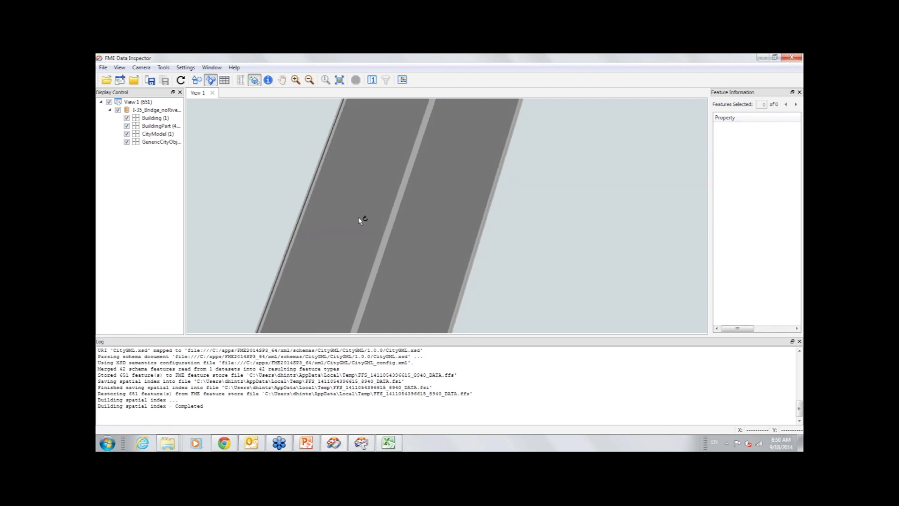
Step: Reorient the 3D bridge to expose the truss beneath the deck and query one diagonal truss member for its feature information
{"action": "left_click_drag", "start_coordinate": [308, 153], "coordinate": [372, 204]}
{"action": "left_click_drag", "start_coordinate": [319, 127], "coordinate": [352, 237]}
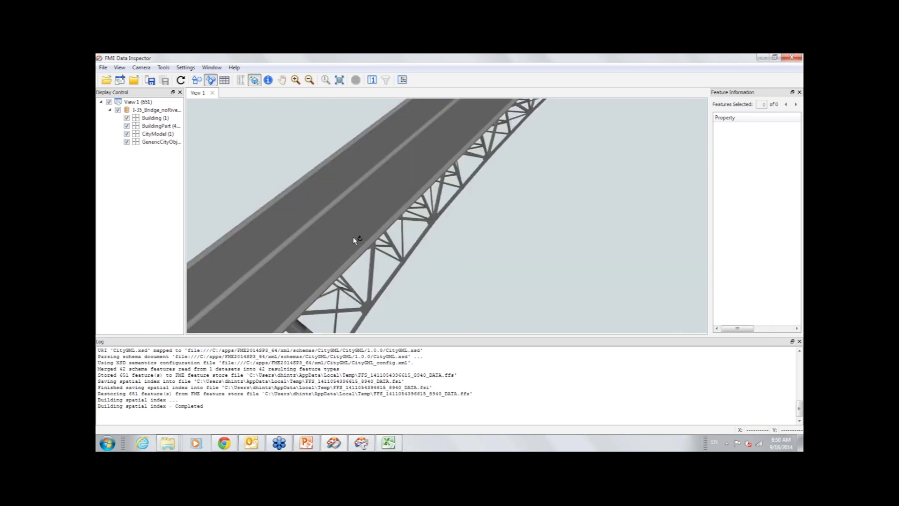
{"action": "left_click", "coordinate": [269, 79]}
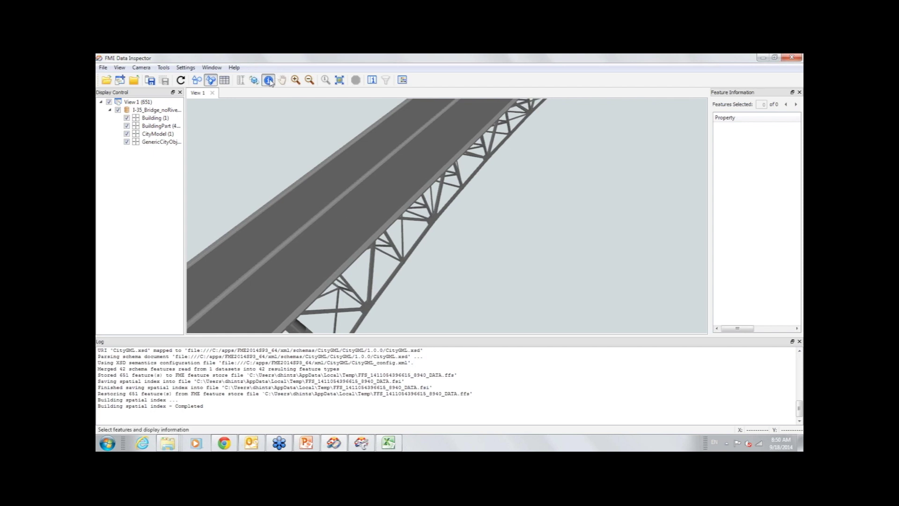
{"action": "left_click", "coordinate": [397, 248]}
Step: Widen the Feature Information pane and its Value column, close the Log, and view the queried member within more of the bridge
{"action": "left_click_drag", "start_coordinate": [709, 191], "coordinate": [598, 193]}
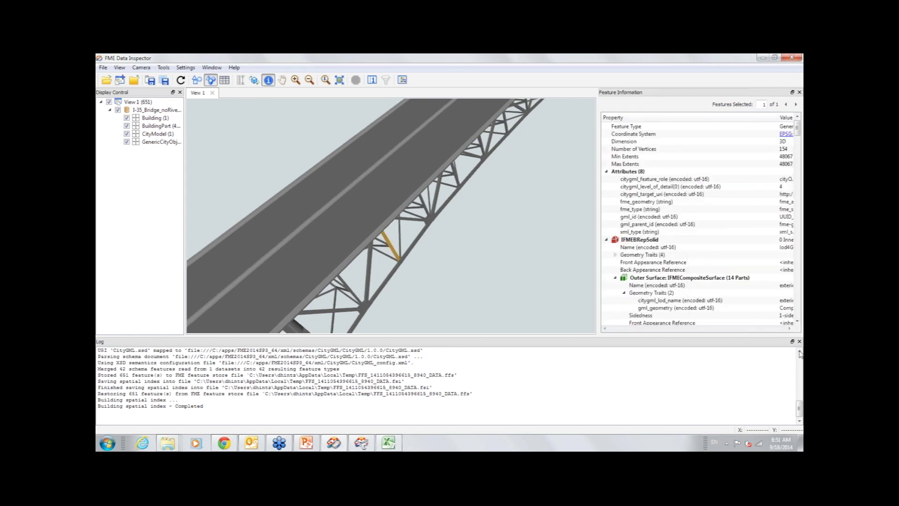
{"action": "left_click_drag", "start_coordinate": [801, 338], "coordinate": [801, 345]}
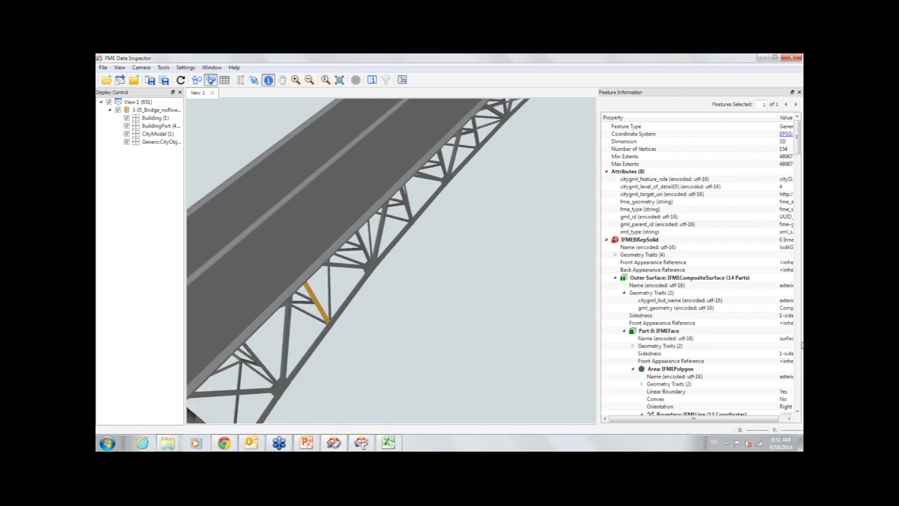
{"action": "left_click_drag", "start_coordinate": [776, 116], "coordinate": [724, 123]}
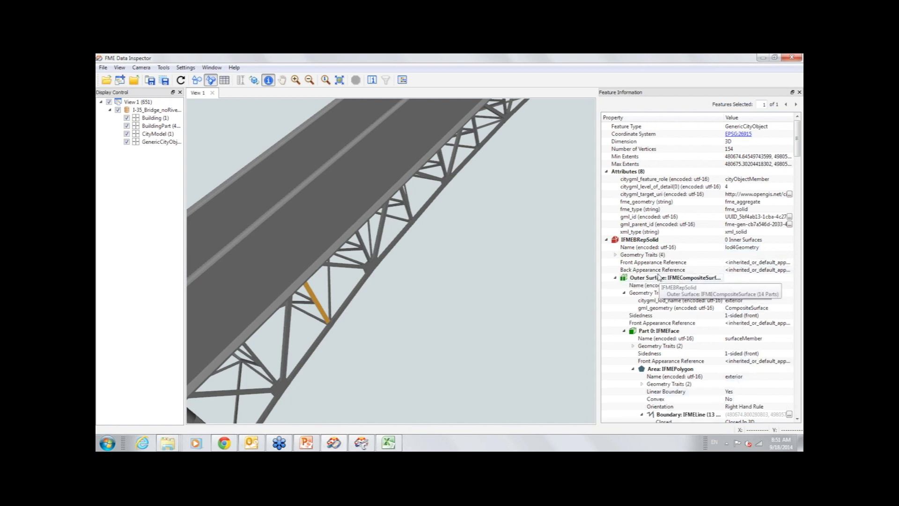
{"action": "left_click", "coordinate": [309, 79]}
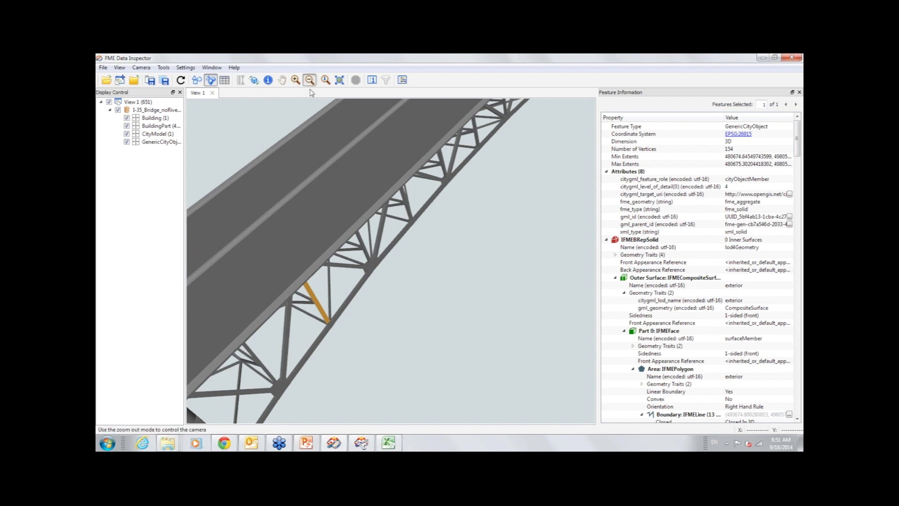
{"action": "left_click_drag", "start_coordinate": [399, 271], "coordinate": [459, 345]}
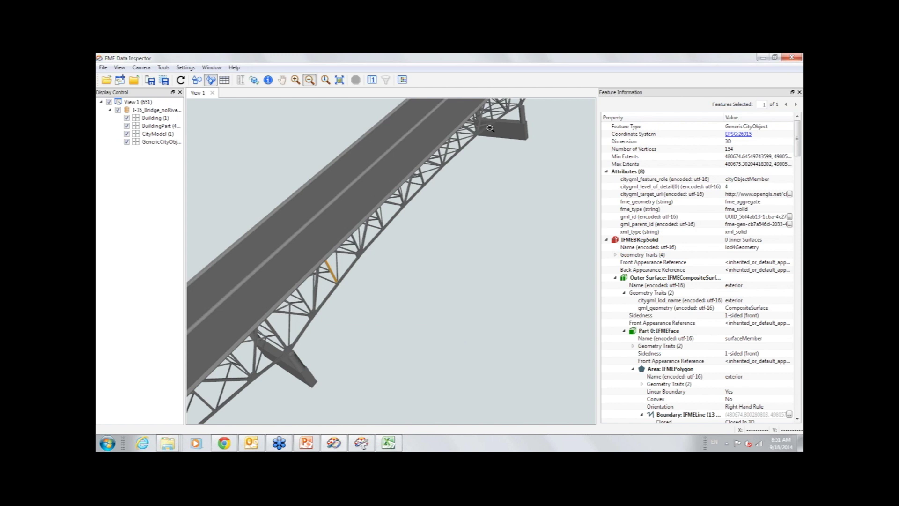
Step: Minimize FME Data Inspector and the workspaces folder, and start the PowerPoint slide show from the Revit to CityGML Workspace slide
{"action": "left_click", "coordinate": [763, 58]}
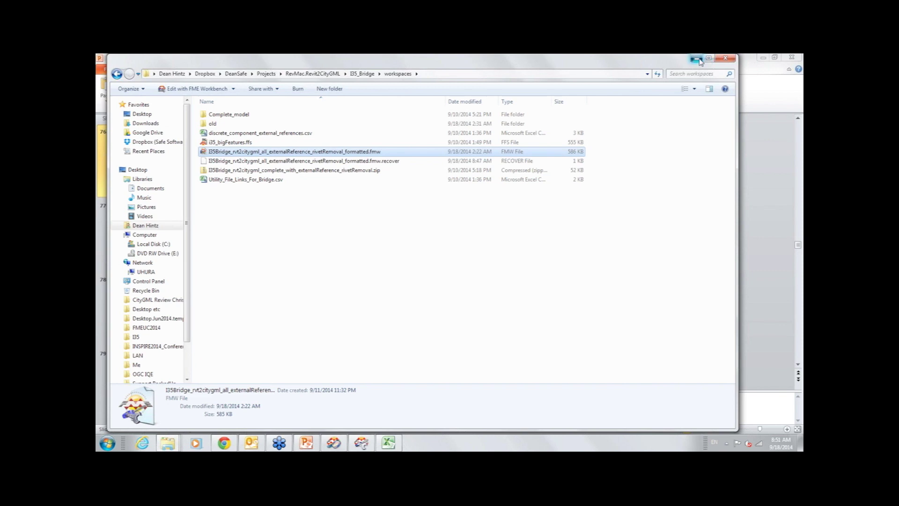
{"action": "left_click", "coordinate": [697, 59]}
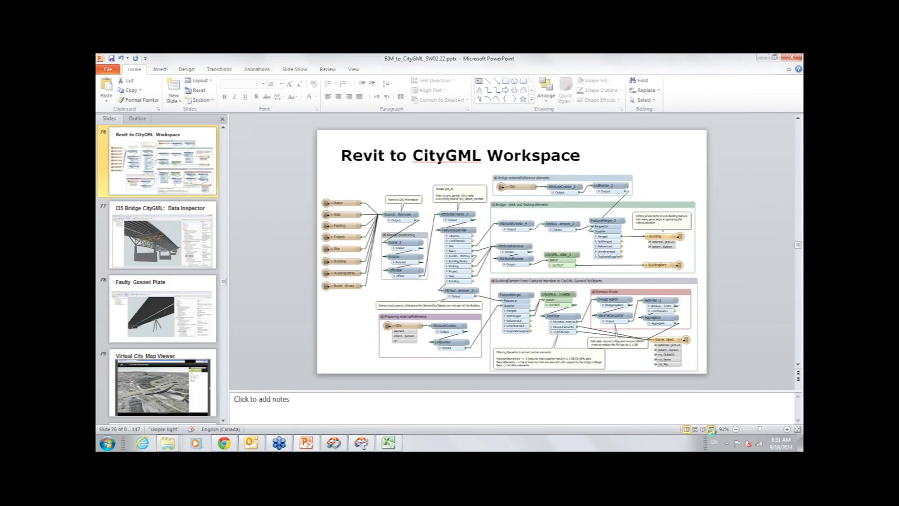
{"action": "left_click", "coordinate": [711, 428]}
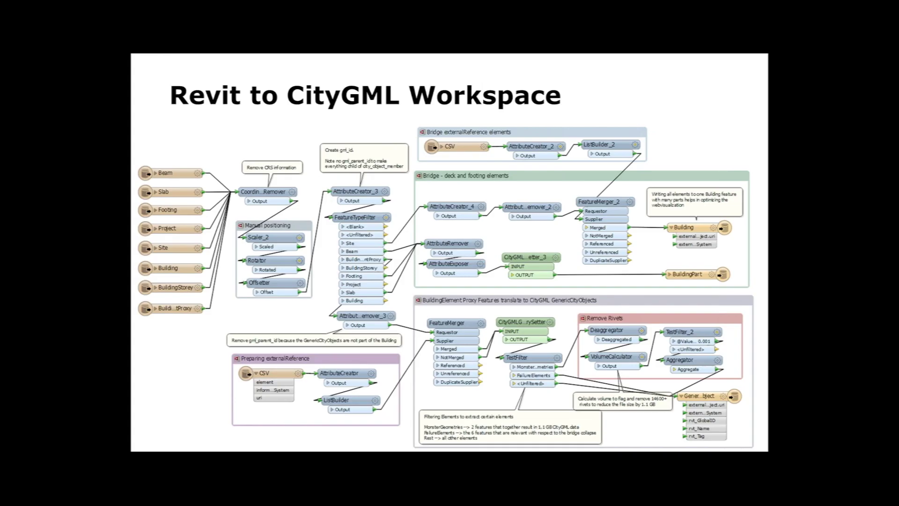
Step: Advance the slide show past the Data Inspector, Faulty Gusset Plate and Virtual City Map Viewer slides to the Key Transformers slide
{"action": "key", "text": "Right"}
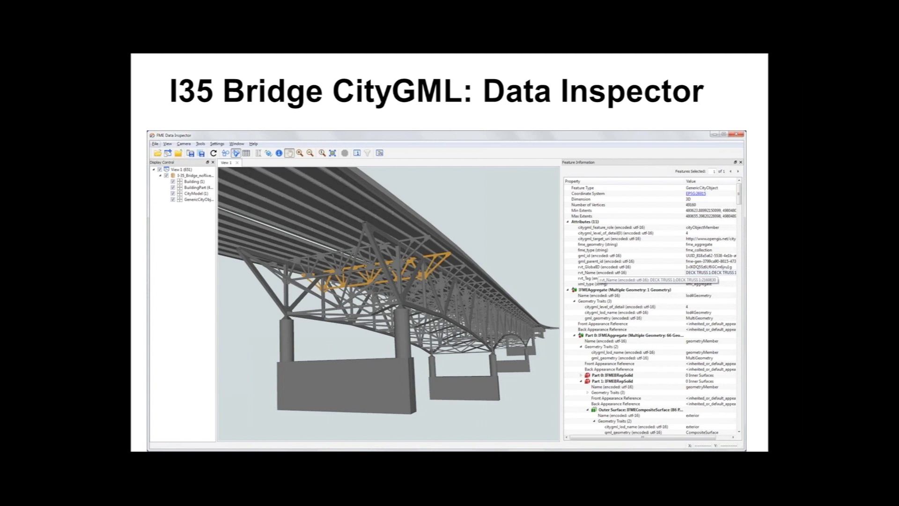
{"action": "key", "text": "Right"}
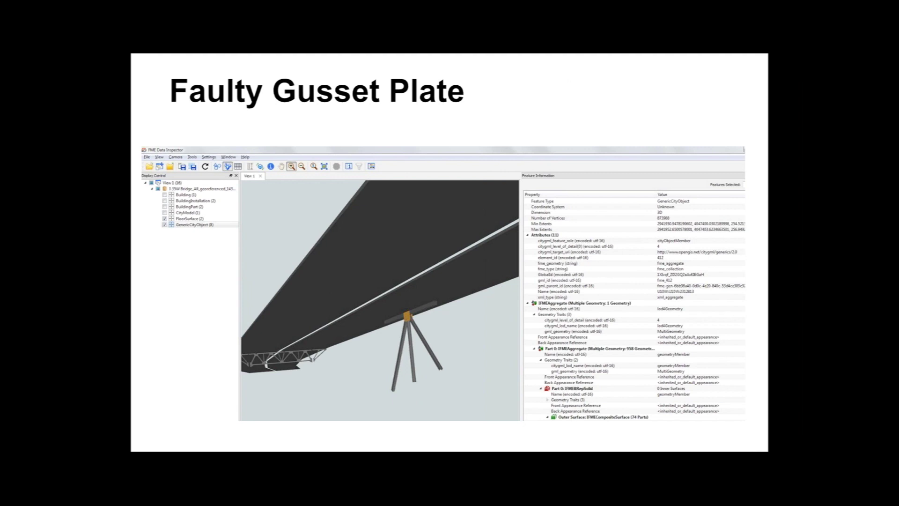
{"action": "key", "text": "Right"}
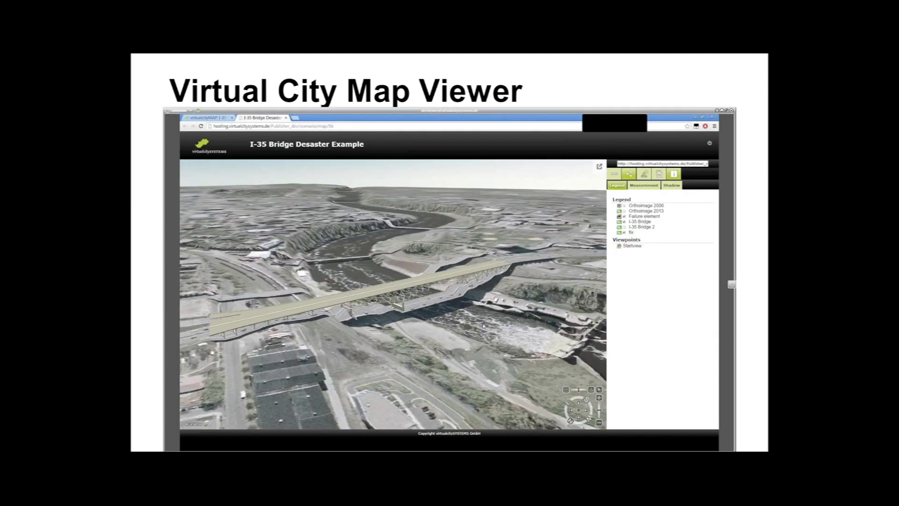
{"action": "key", "text": "Right"}
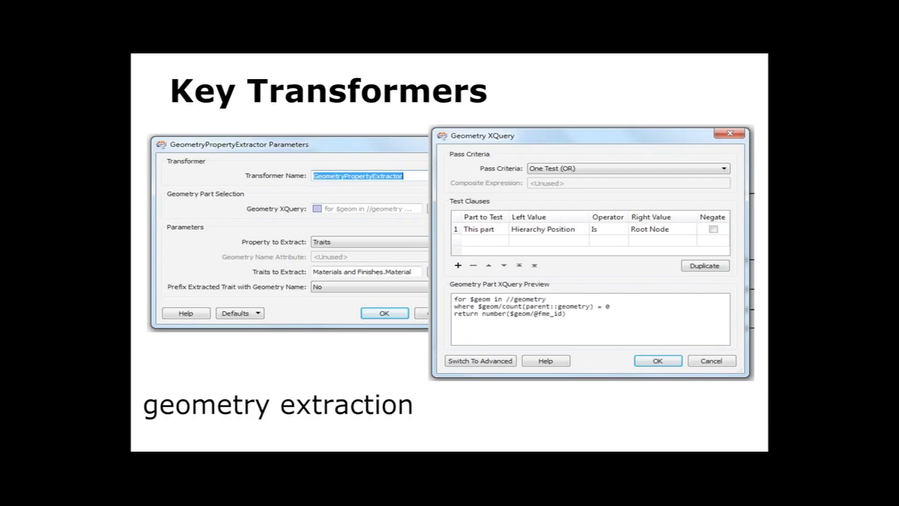